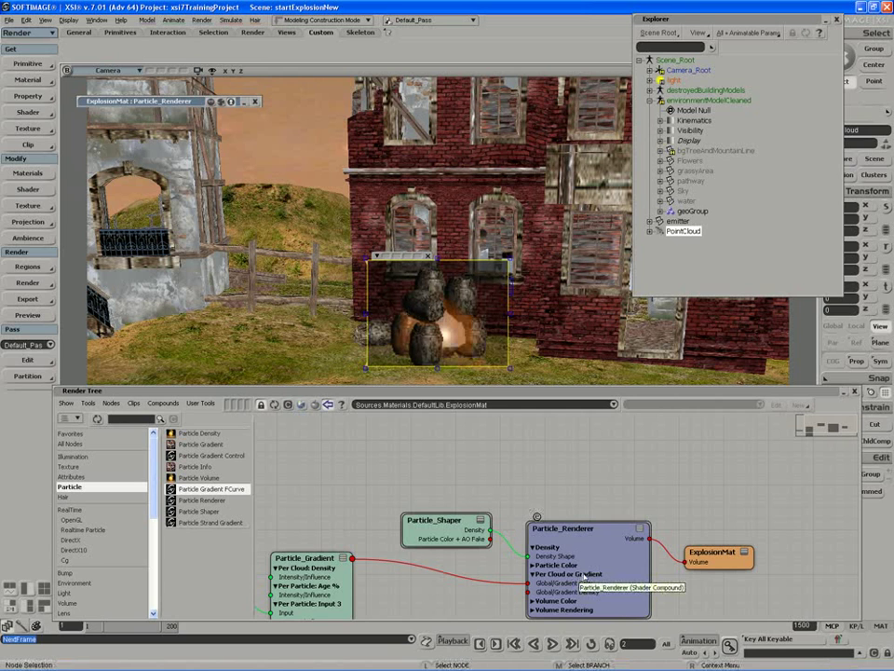
- Set the Particle_Renderer's global volume density to 200
{"action": "double_click", "coordinate": [581, 579]}
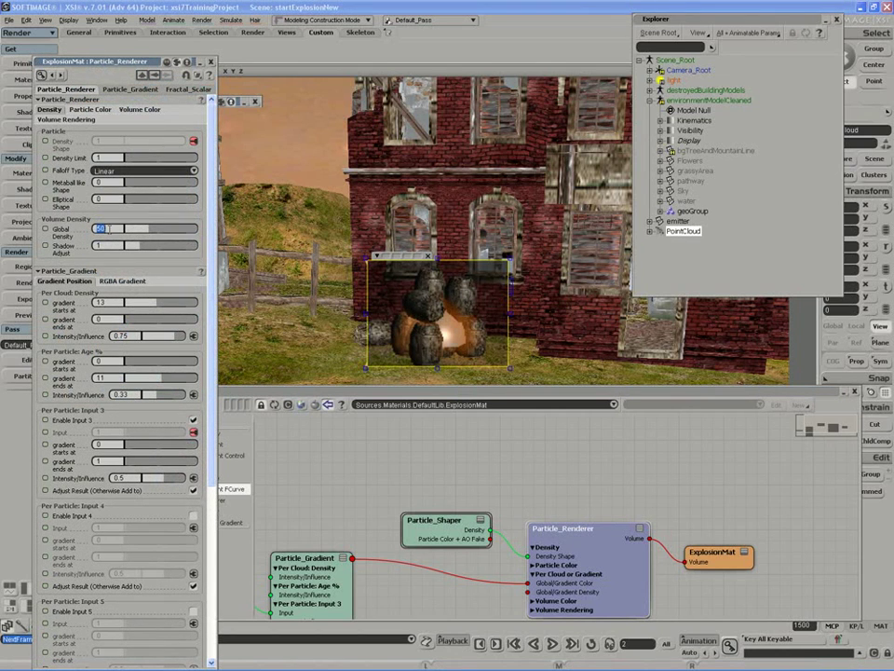
{"action": "key", "text": "Return"}
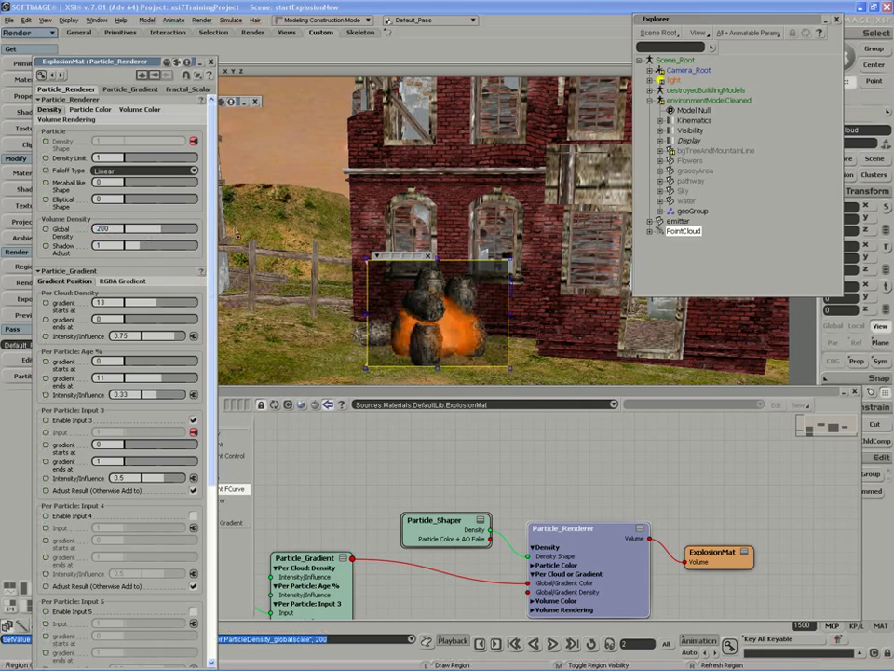
- Set the Particle_Renderer's diffuse tint to a light grey of 0.849 per channel and its diffuse intensity to 0.435
{"action": "left_click", "coordinate": [139, 109]}
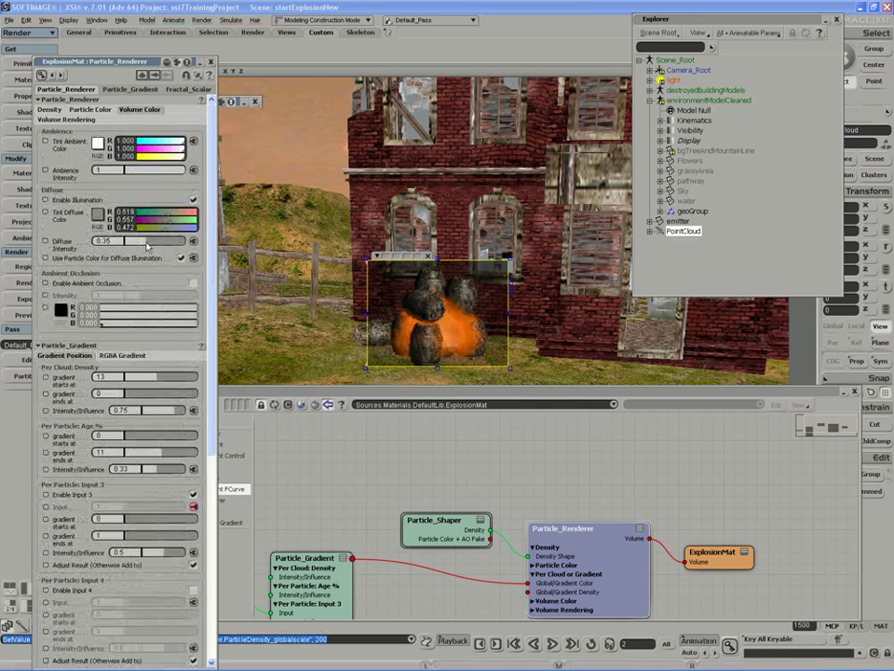
{"action": "left_click_drag", "start_coordinate": [151, 247], "coordinate": [158, 247]}
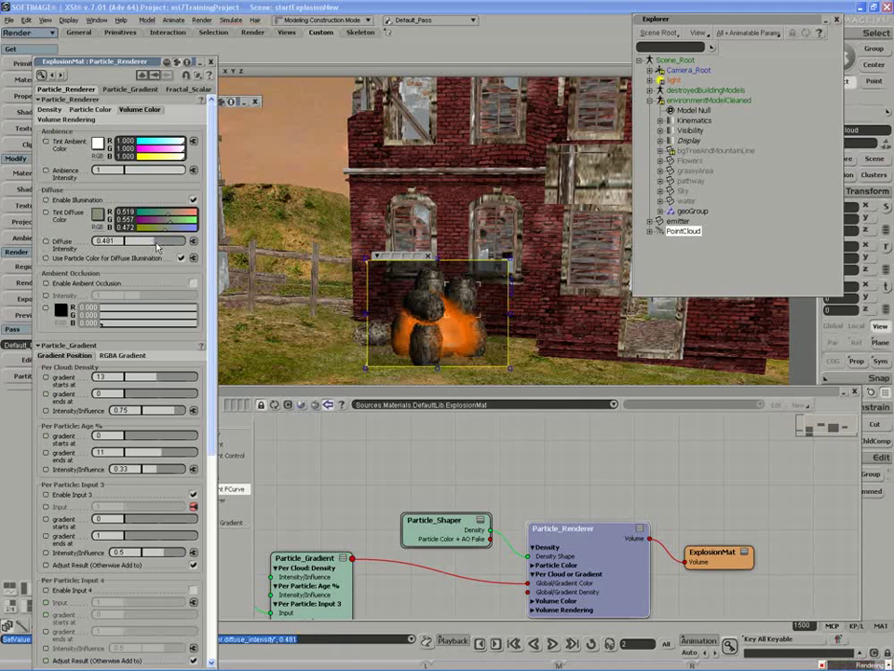
{"action": "left_click_drag", "start_coordinate": [158, 227], "coordinate": [185, 231]}
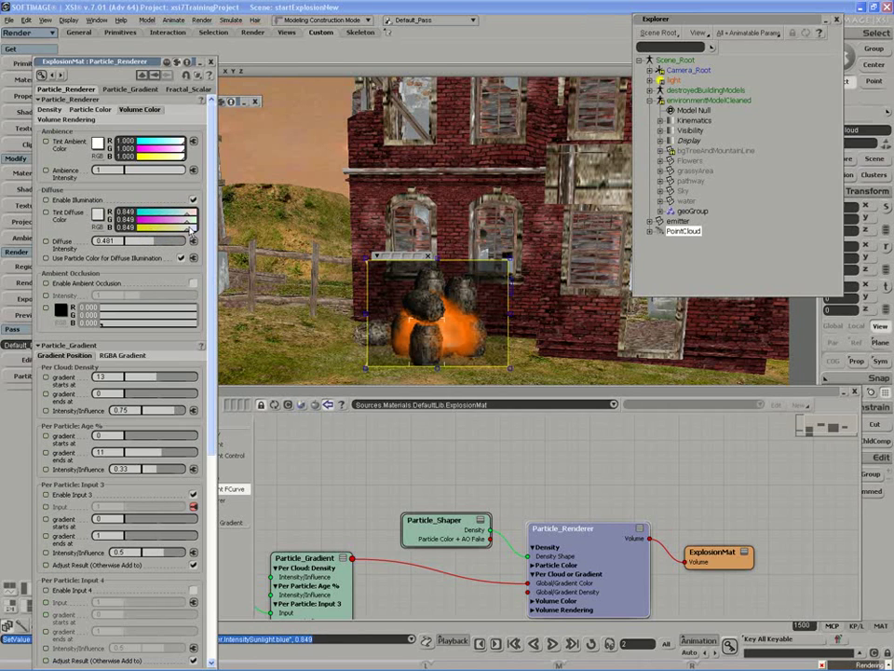
{"action": "mouse_move", "coordinate": [163, 244]}
{"action": "left_mouse_down"}
{"action": "mouse_move", "coordinate": [173, 244]}
{"action": "mouse_move", "coordinate": [157, 244]}
{"action": "left_mouse_up"}
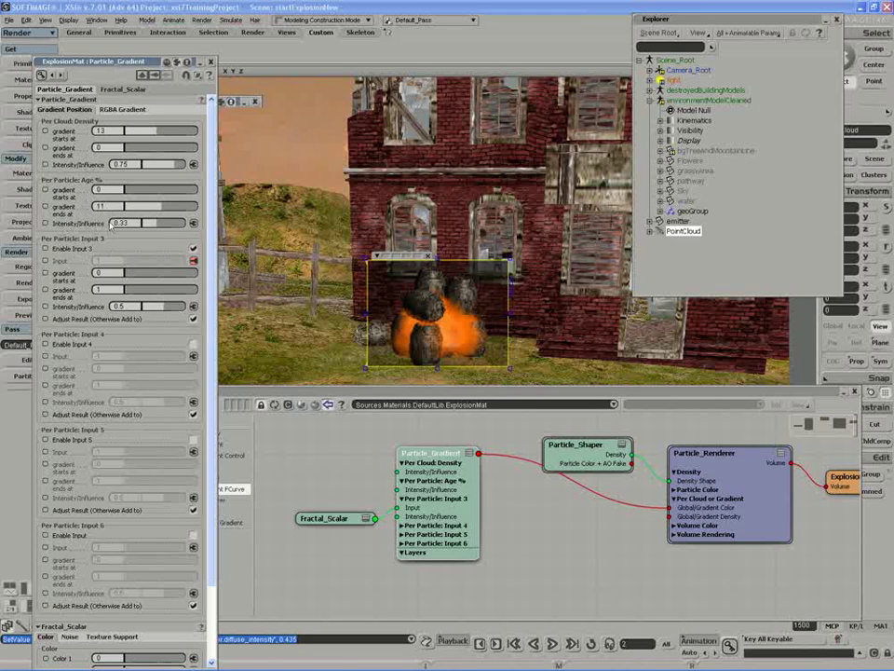
- Raise the Particle_Gradient's Per Particle Age % intensity/influence to 1
{"action": "left_click_drag", "start_coordinate": [159, 224], "coordinate": [164, 225]}
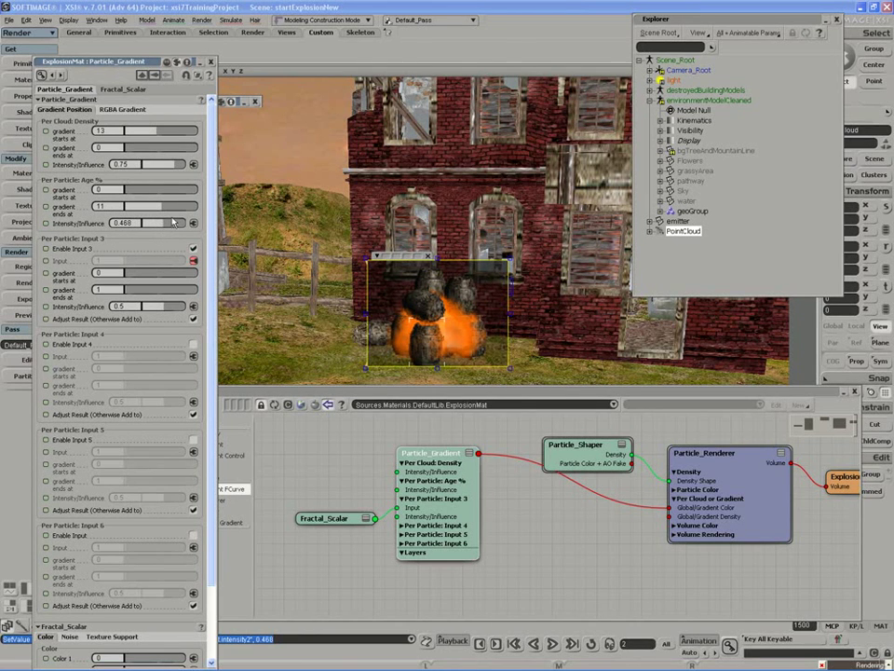
{"action": "left_click", "coordinate": [168, 223]}
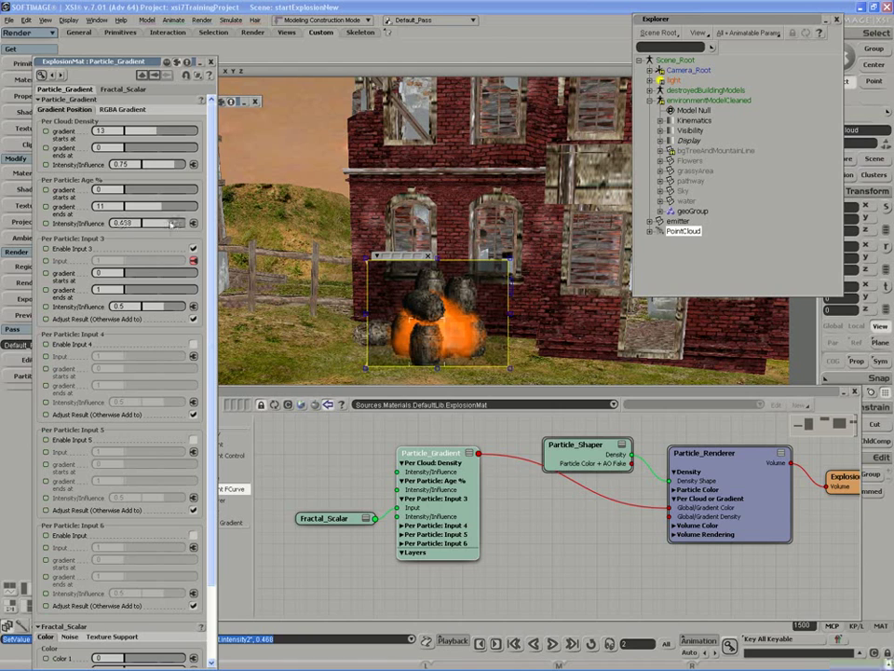
{"action": "left_click_drag", "start_coordinate": [169, 222], "coordinate": [184, 225]}
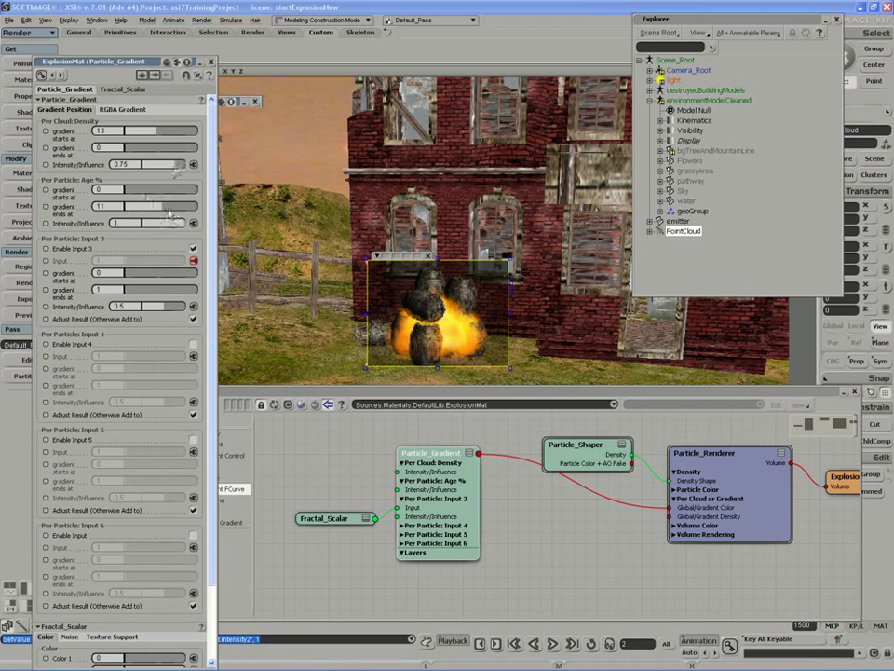
- Set the Particle_Gradient's Age % gradient end to 13.708 and its Input 3 intensity/influence to 0.74
{"action": "left_click_drag", "start_coordinate": [154, 209], "coordinate": [210, 226]}
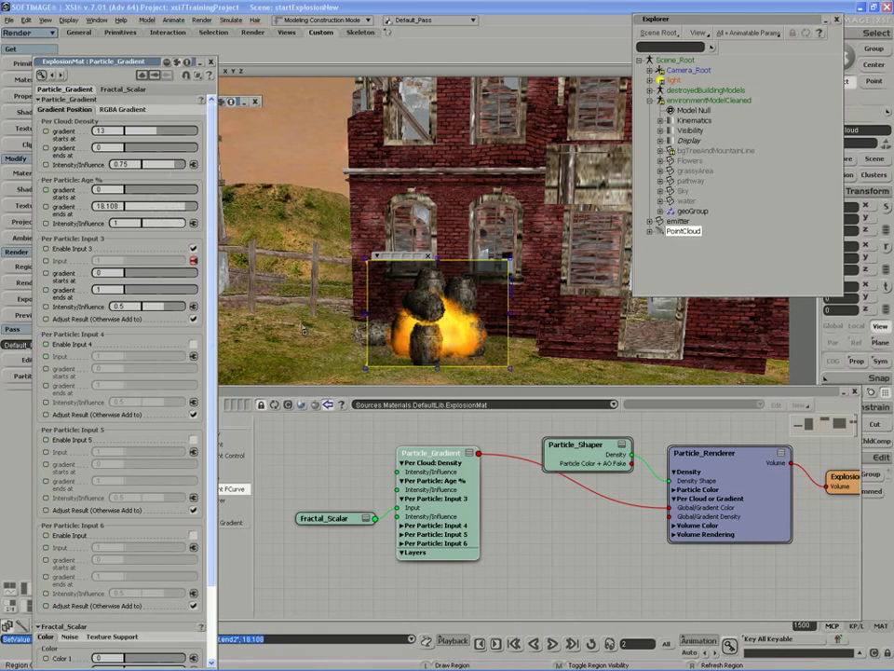
{"action": "left_click", "coordinate": [137, 206]}
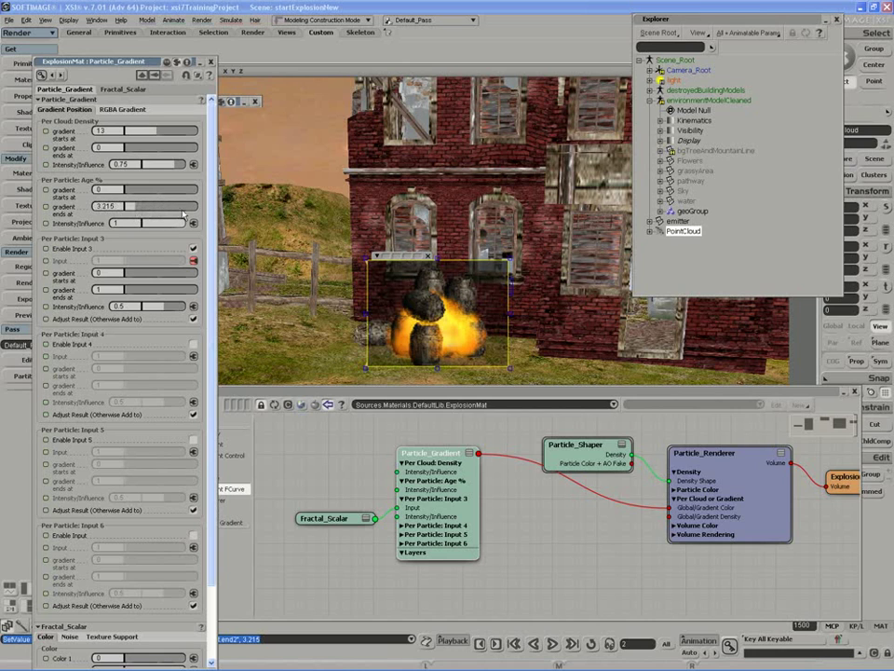
{"action": "left_click_drag", "start_coordinate": [131, 206], "coordinate": [166, 206]}
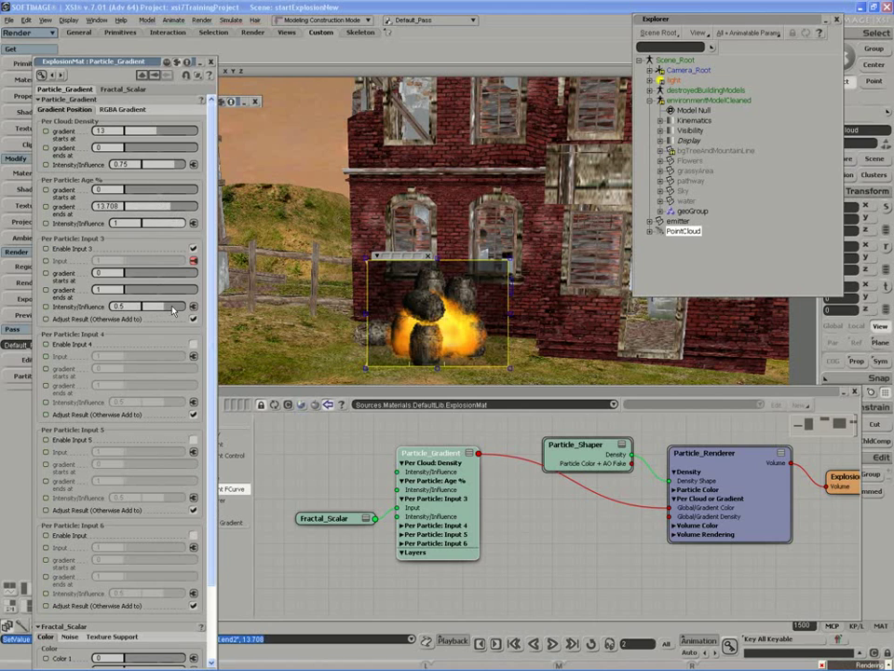
{"action": "left_click_drag", "start_coordinate": [172, 310], "coordinate": [165, 324]}
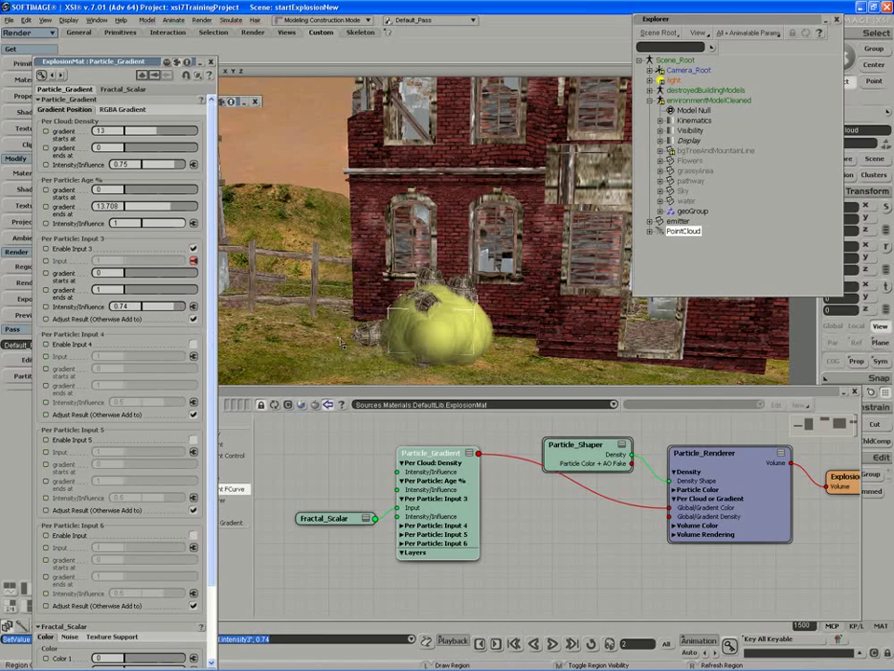
- Draw a render region around the barrels and particle cloud in a close-up of the camera view
{"action": "scroll", "coordinate": [417, 296], "scroll_direction": "up", "scroll_amount": 6}
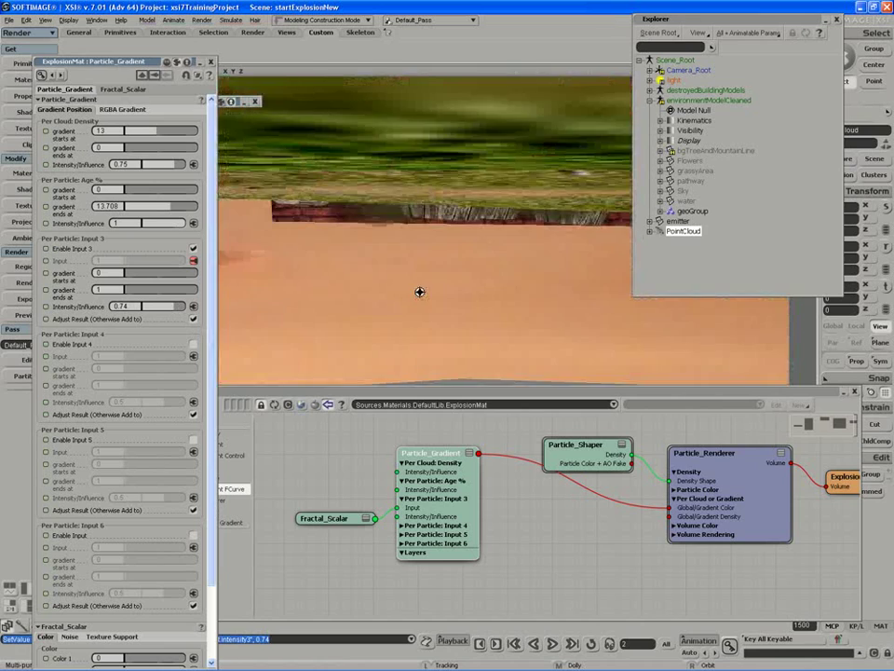
{"action": "scroll", "coordinate": [401, 338], "scroll_direction": "down", "scroll_amount": 2}
{"action": "left_click_drag", "start_coordinate": [391, 321], "coordinate": [304, 238]}
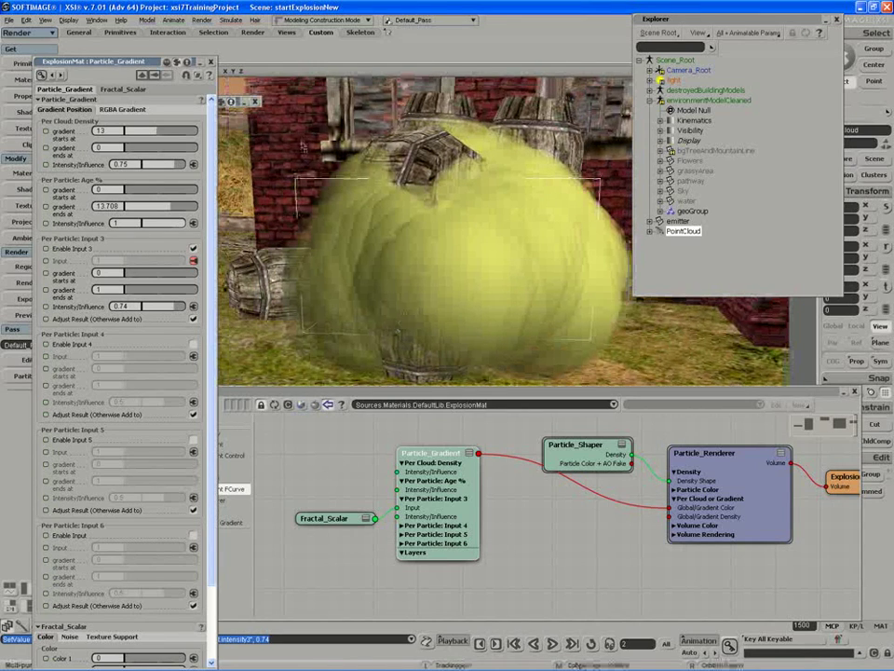
{"action": "left_click_drag", "start_coordinate": [266, 91], "coordinate": [661, 359]}
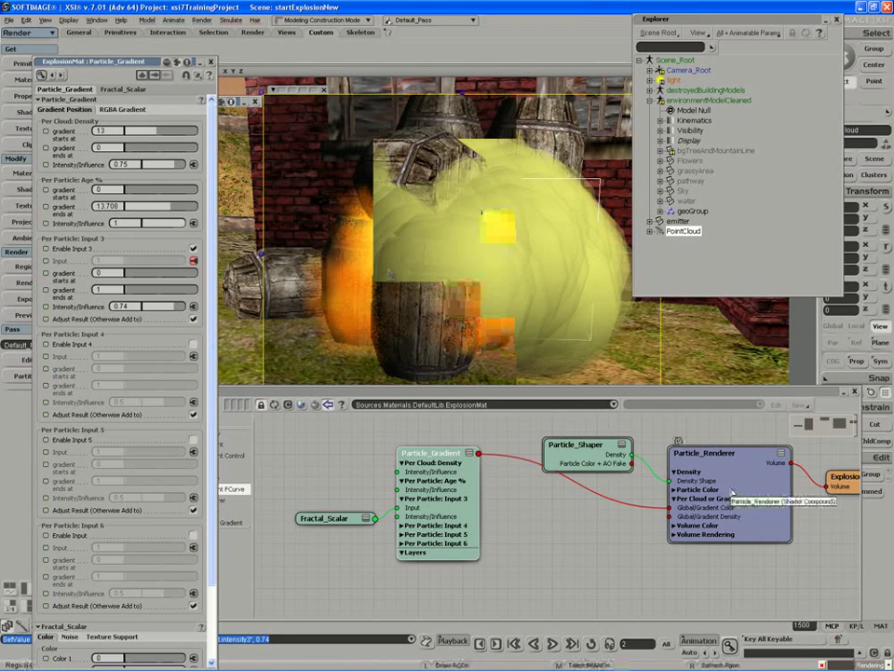
- Set the Particle_Renderer's marching detail to High Settings and its shadow table cell size to 1
{"action": "double_click", "coordinate": [732, 494]}
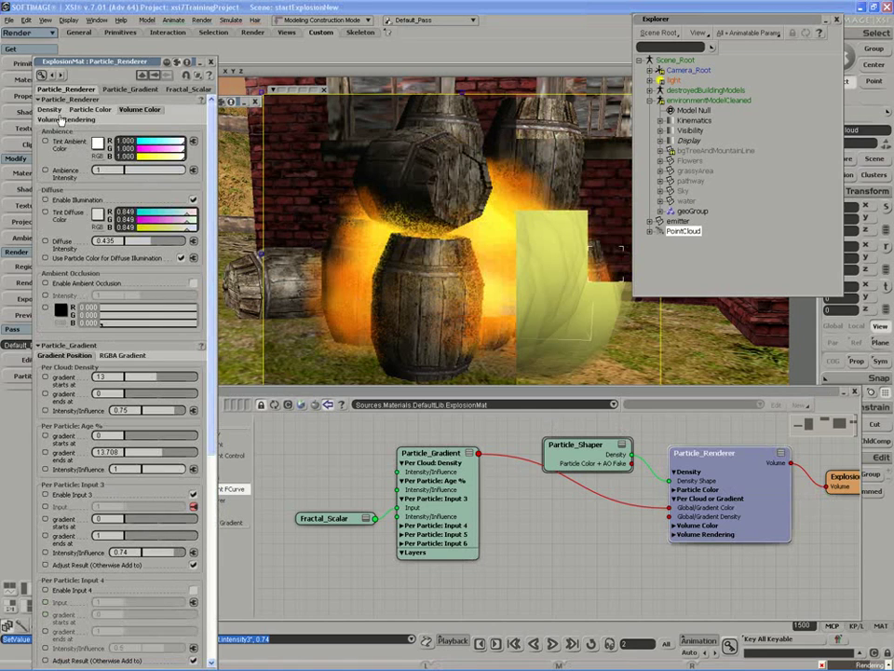
{"action": "left_click", "coordinate": [50, 110]}
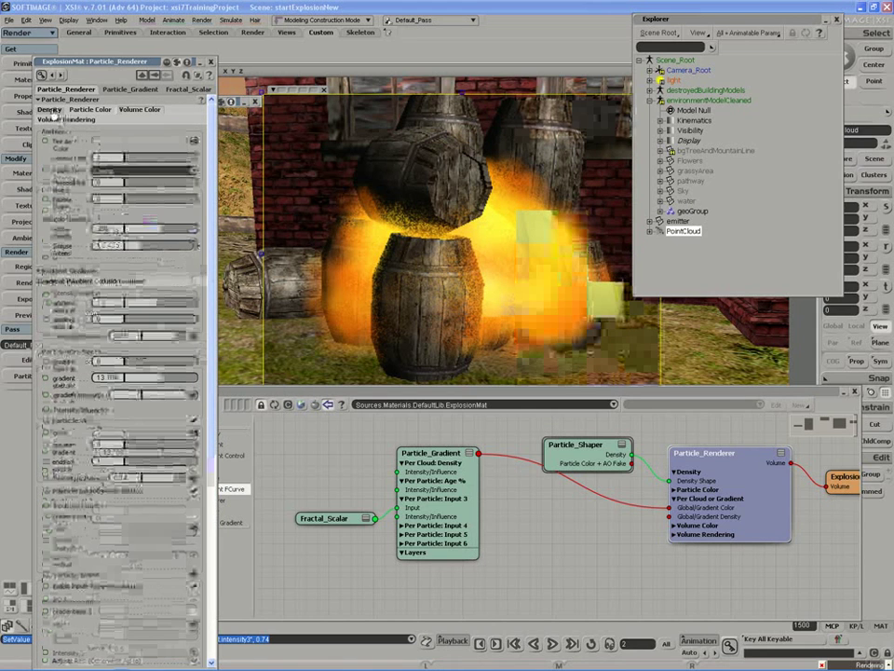
{"action": "left_click", "coordinate": [65, 119]}
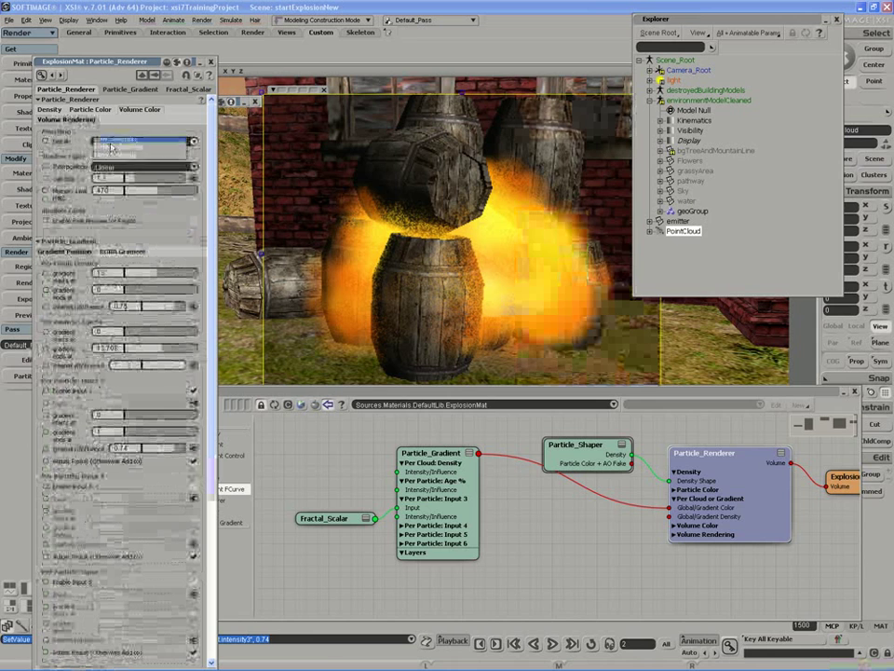
{"action": "left_click", "coordinate": [112, 149]}
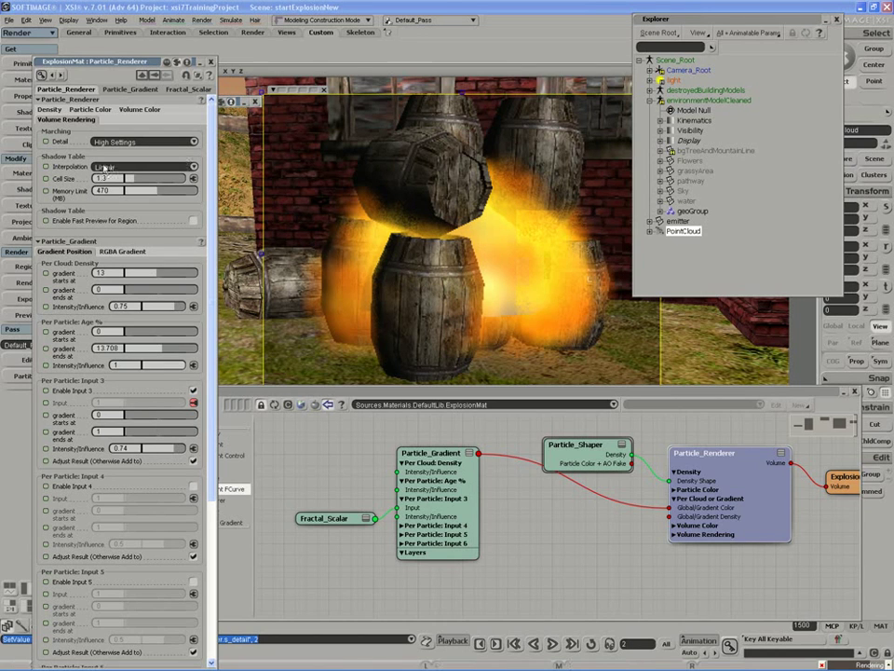
{"action": "left_click", "coordinate": [102, 178]}
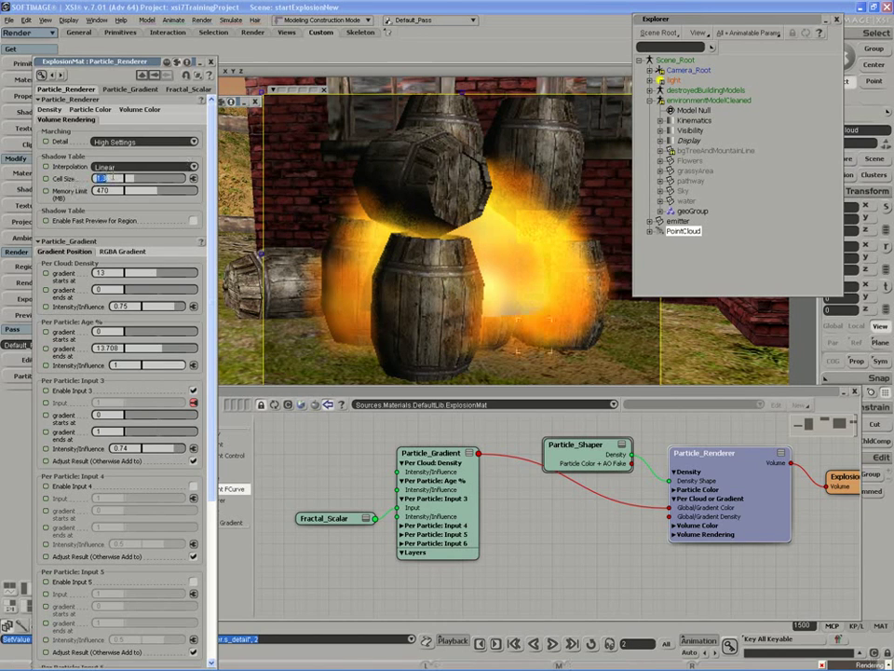
{"action": "type", "text": "1"}
{"action": "key", "text": "Return"}
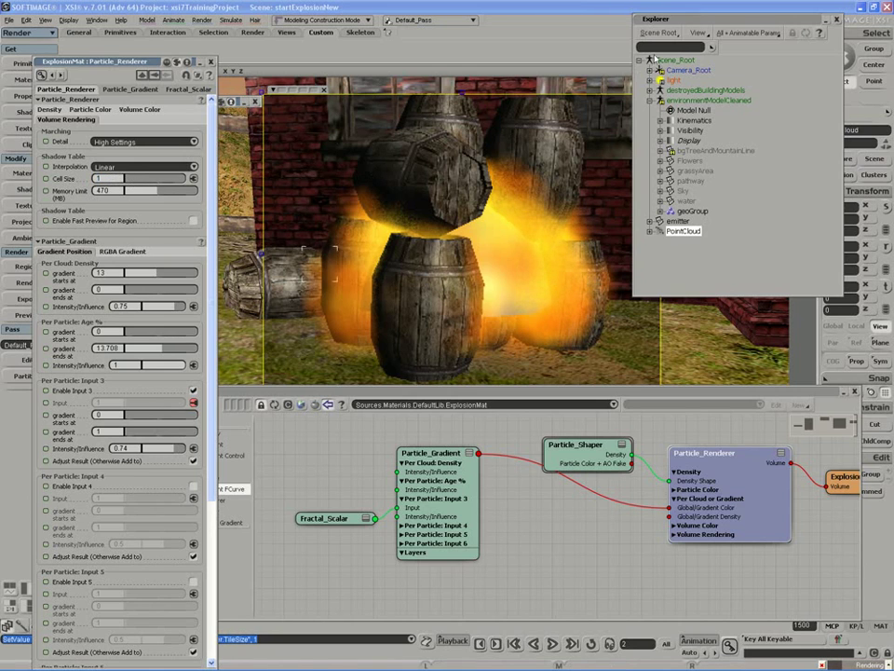
- Clear the camera view by moving the Explorer aside and collapsing the Particle_Renderer properties and the Render Tree
{"action": "left_click_drag", "start_coordinate": [699, 11], "coordinate": [786, 27]}
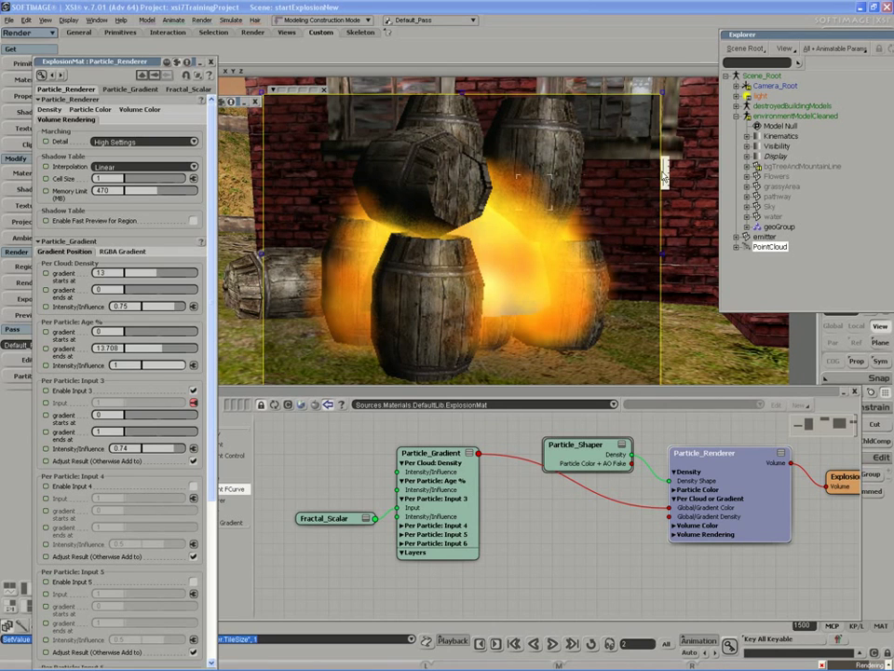
{"action": "double_click", "coordinate": [93, 61]}
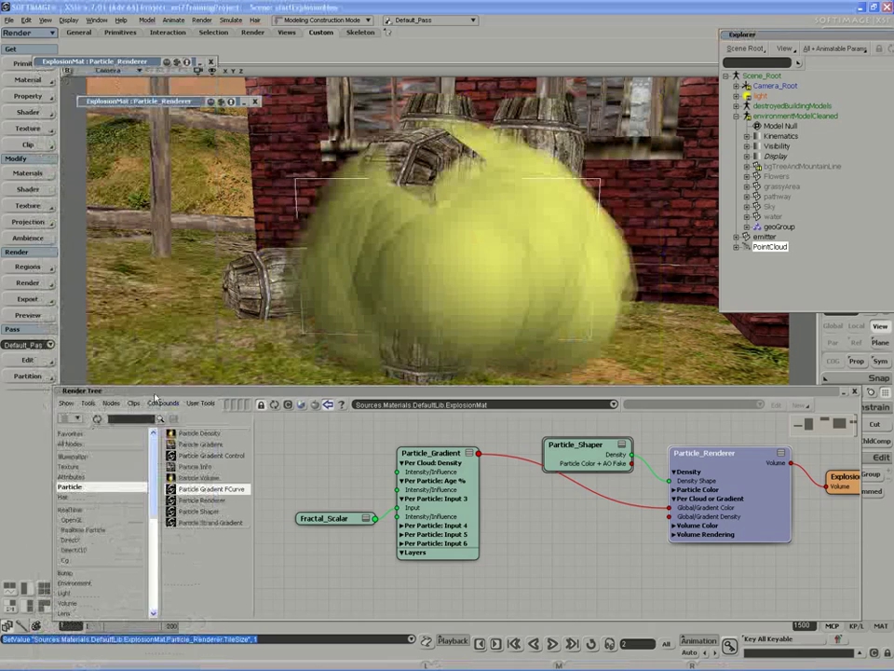
{"action": "double_click", "coordinate": [154, 391]}
- Go to frame 50 and extend the render region over most of the enlarged explosion cloud
{"action": "left_click_drag", "start_coordinate": [117, 613], "coordinate": [262, 611]}
{"action": "scroll", "coordinate": [302, 270], "scroll_direction": "down", "scroll_amount": 6}
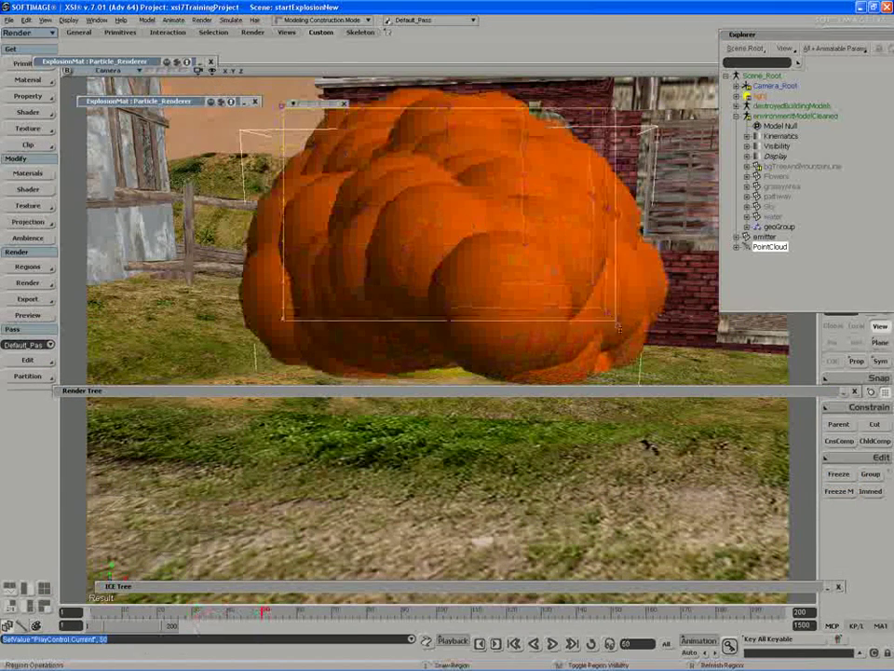
{"action": "left_click_drag", "start_coordinate": [619, 327], "coordinate": [645, 379]}
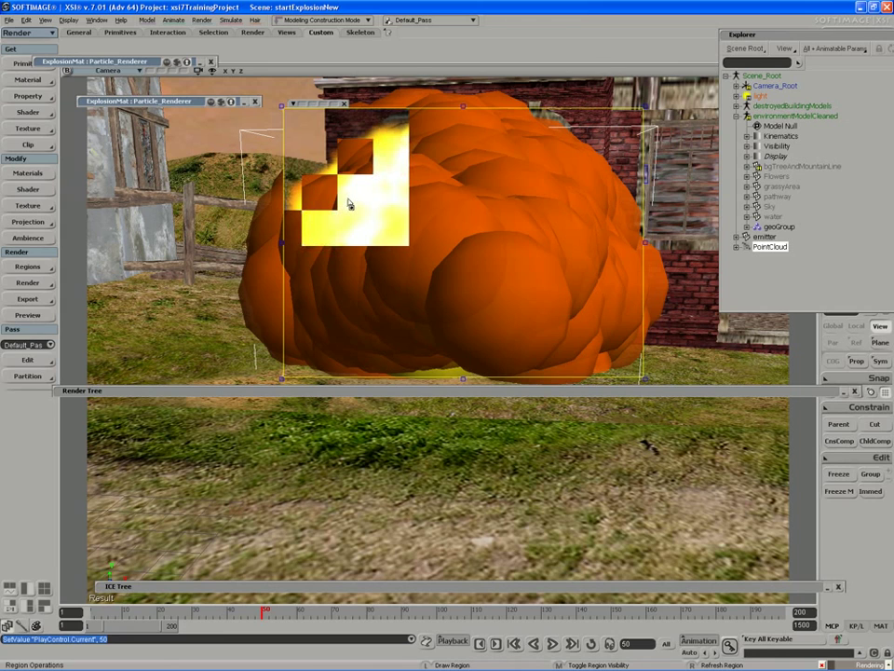
- Restore the Render Tree and set the Particle_Renderer's global volume density to 300
{"action": "left_click", "coordinate": [338, 391]}
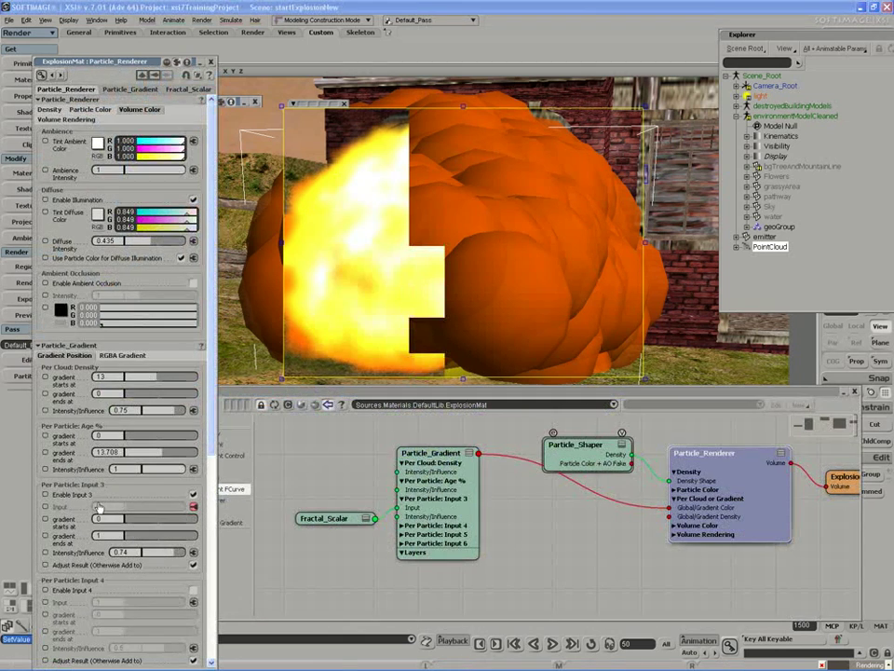
{"action": "left_click", "coordinate": [49, 109]}
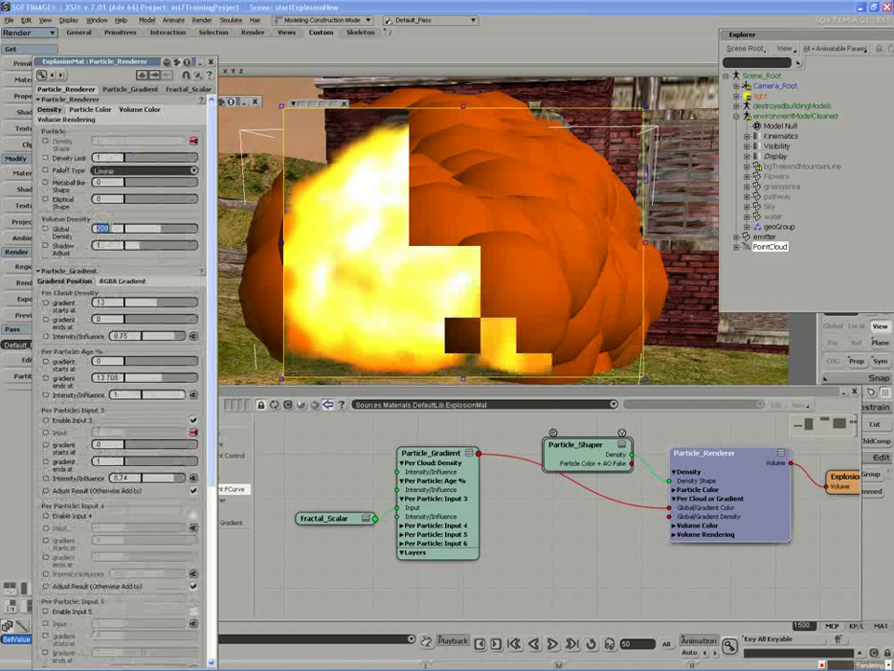
{"action": "type", "text": "300"}
{"action": "key", "text": "Return"}
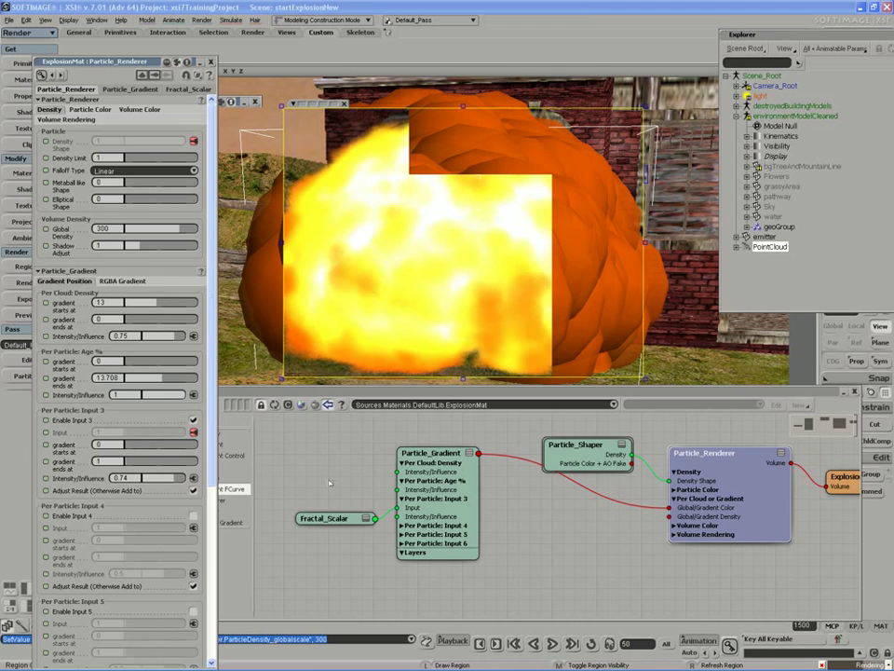
- Open the properties of the Fractal_Scalar node that feeds the Particle_Gradient
{"action": "left_click", "coordinate": [326, 519]}
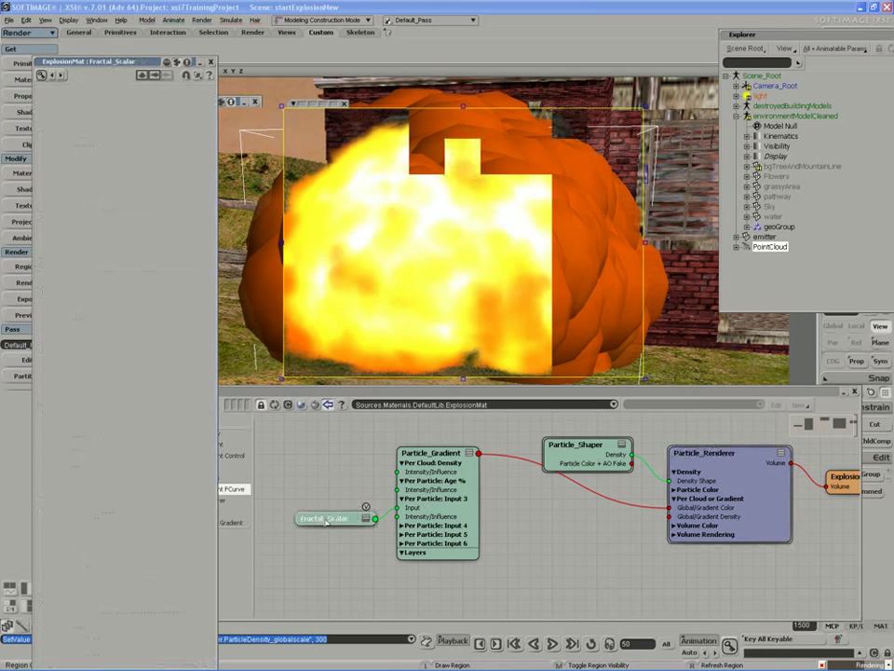